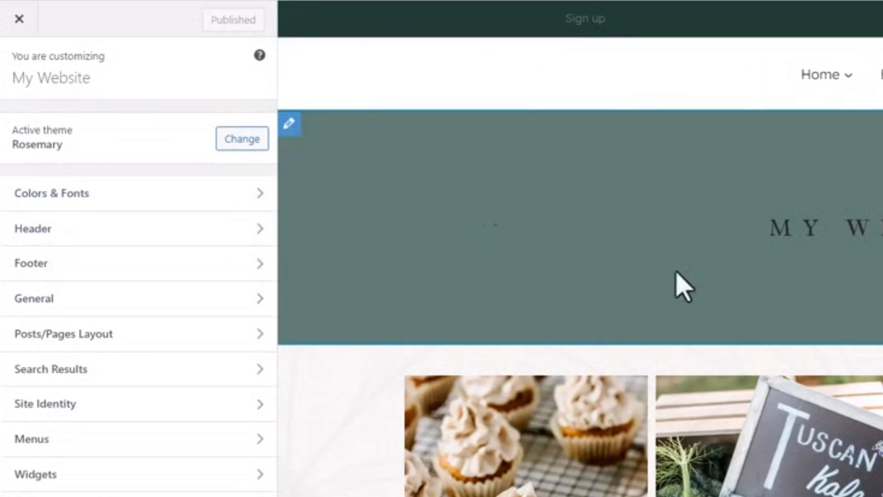
# Open the primary navigation settings from the preview and return to the header builder
pyautogui.click(774, 69)
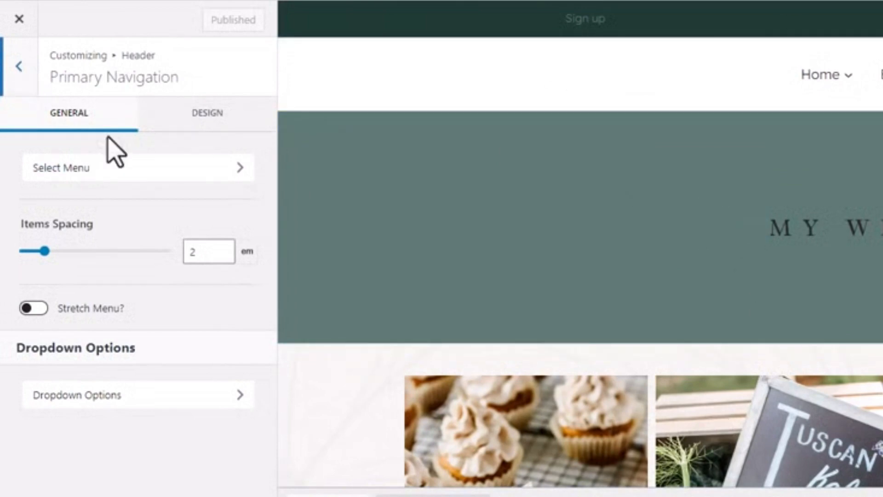
pyautogui.click(9, 74)
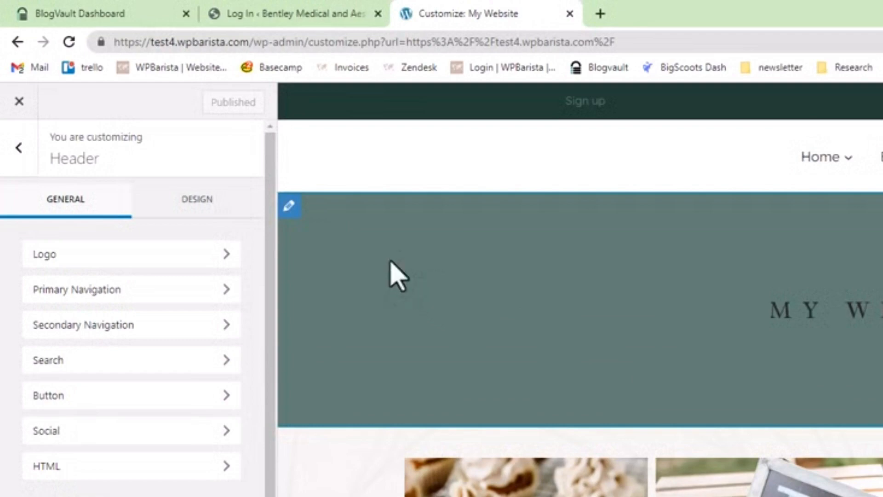
pyautogui.click(289, 206)
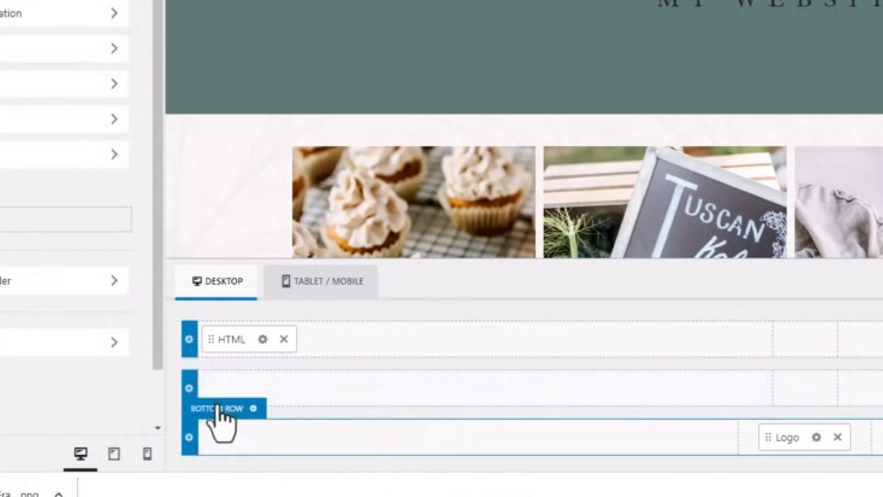
# Set the header bottom row's background to the light pink palette colour DEC3B2
pyautogui.click(228, 409)
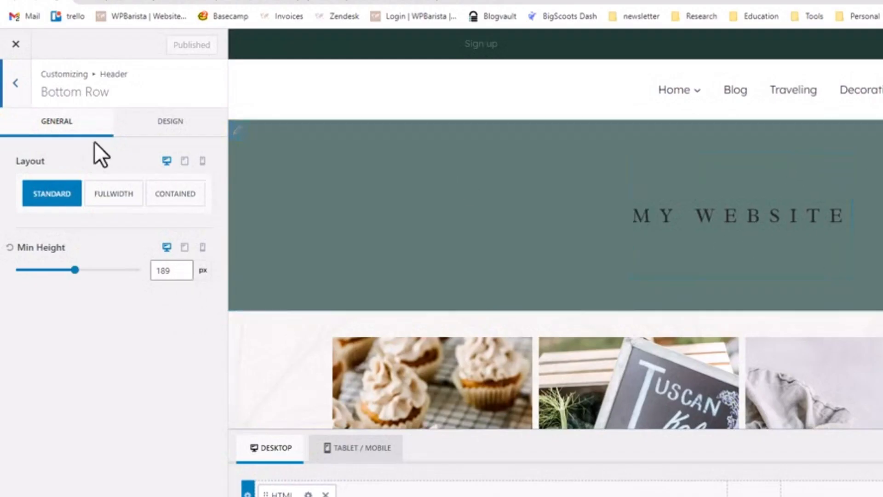
pyautogui.click(138, 132)
pyautogui.click(193, 198)
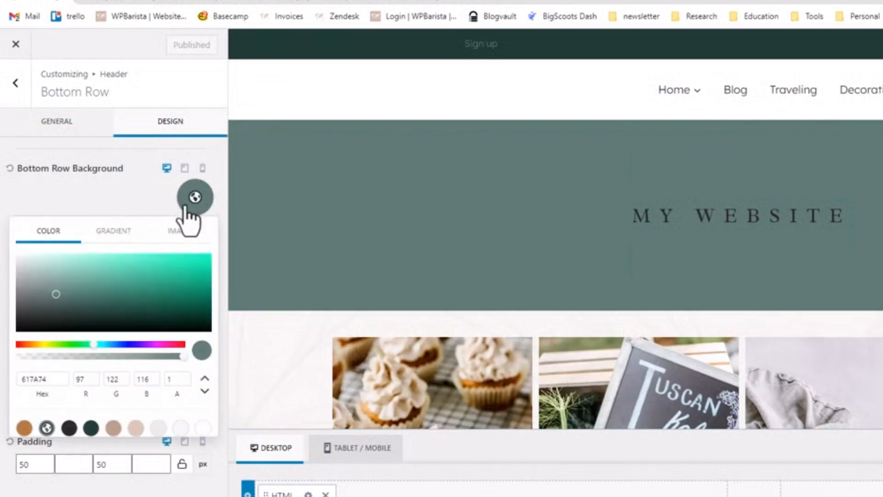
pyautogui.click(135, 428)
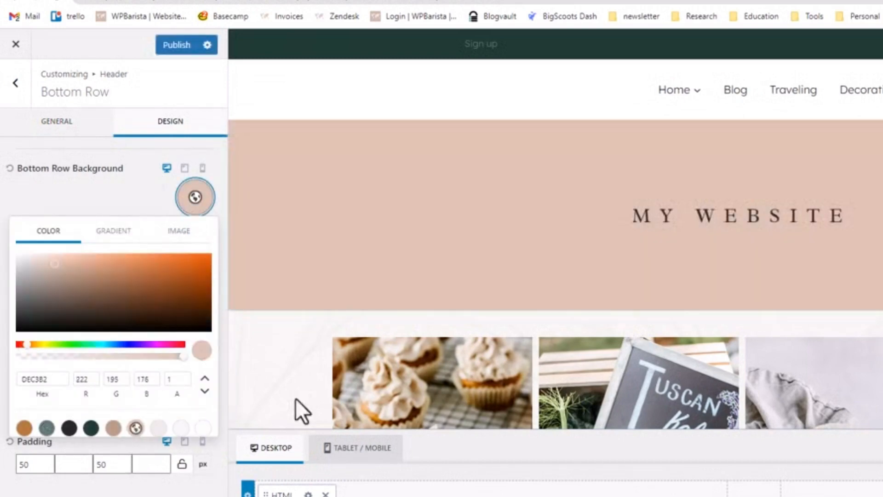
pyautogui.click(399, 314)
# View the image background options for the header's bottom row and close them
pyautogui.click(186, 198)
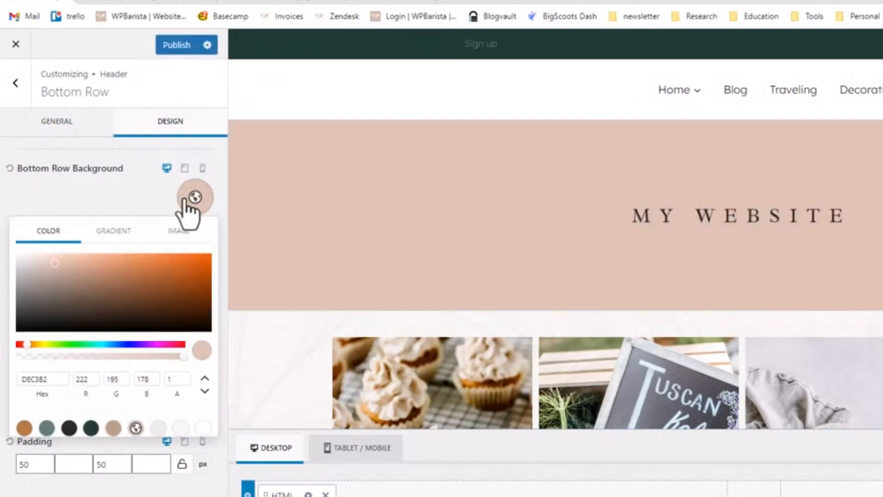
pyautogui.click(181, 239)
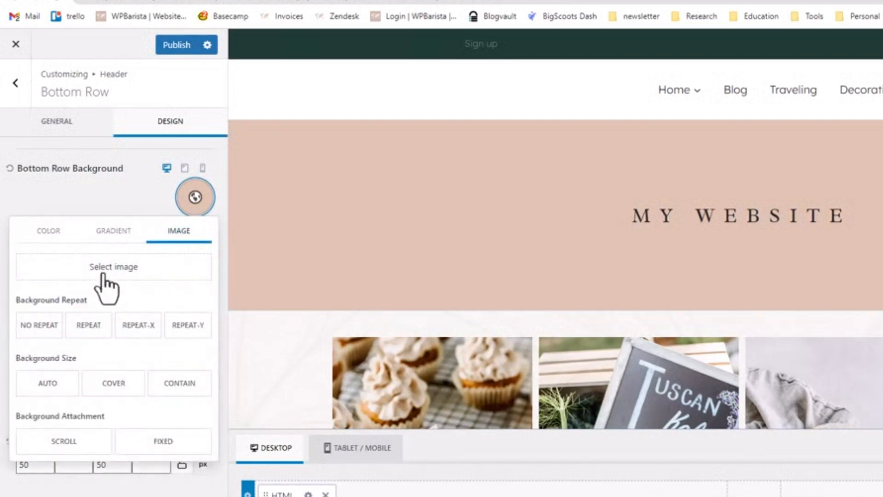
pyautogui.click(116, 198)
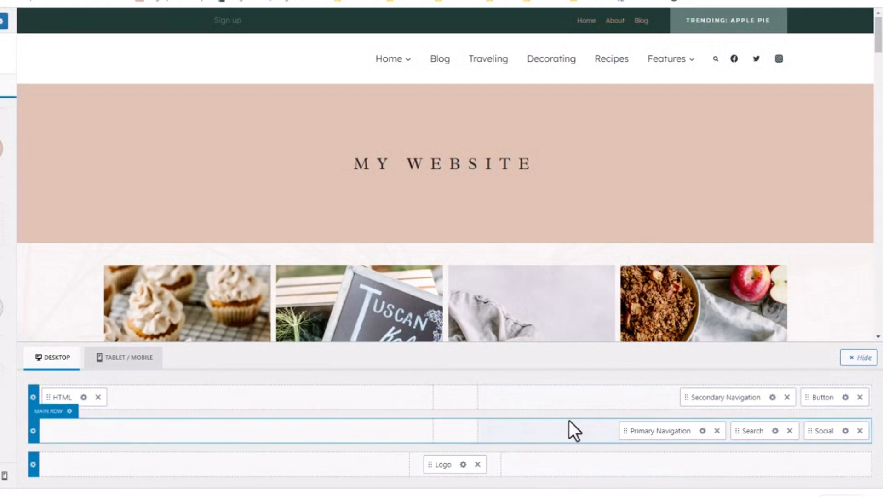
# Rearrange the header by moving the primary navigation into the bottom row and the logo into the main row
pyautogui.moveTo(655, 431); pyautogui.dragTo(446, 403)
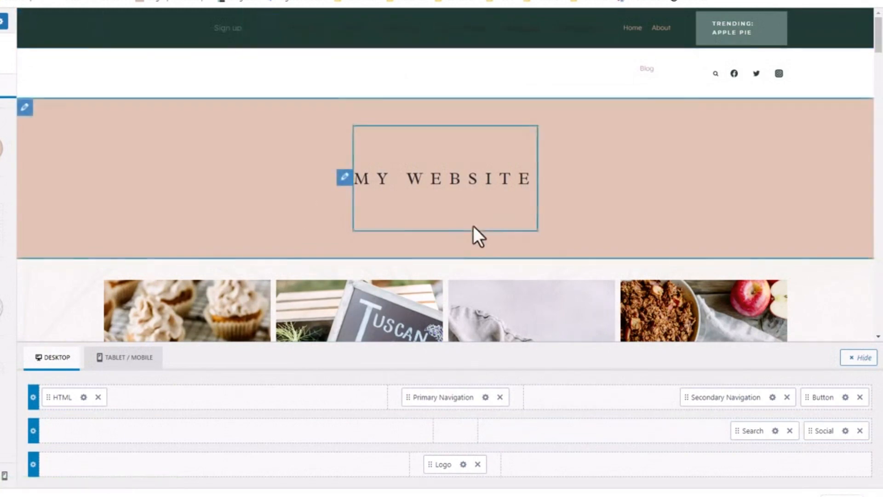
pyautogui.moveTo(455, 393); pyautogui.dragTo(450, 440)
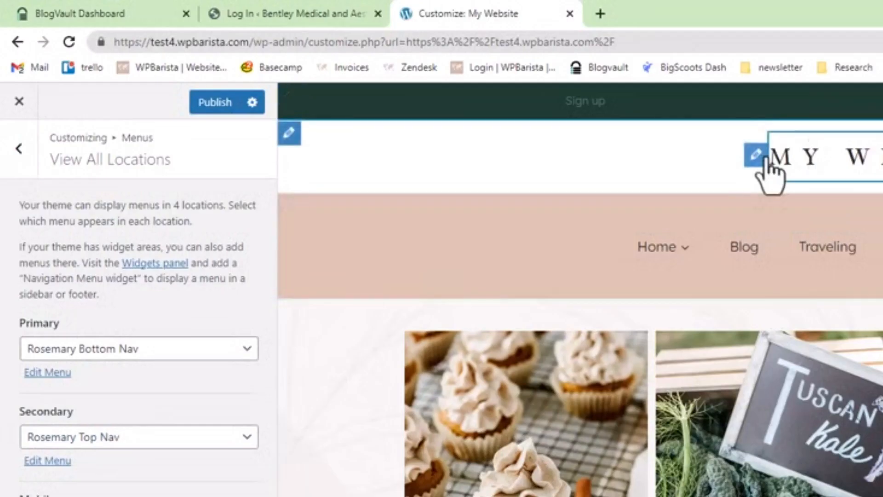
# Open the Header Social settings, view the Facebook item's icon options and leave the section
pyautogui.click(754, 157)
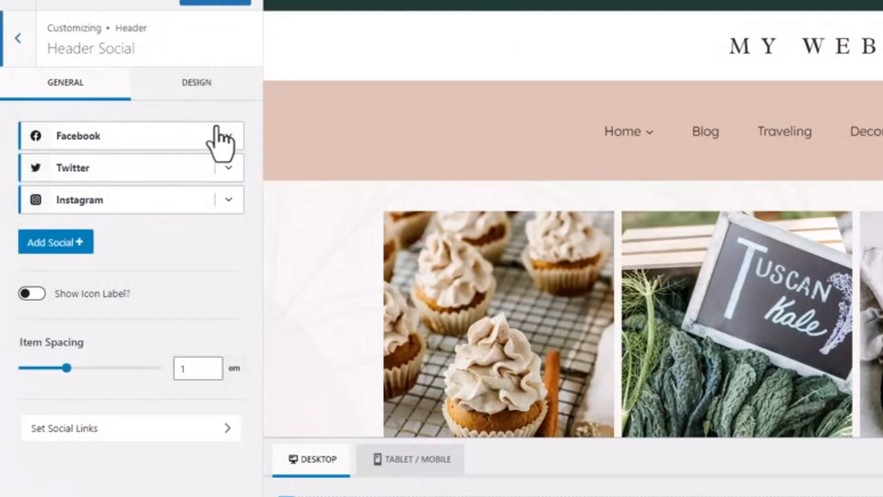
pyautogui.click(215, 136)
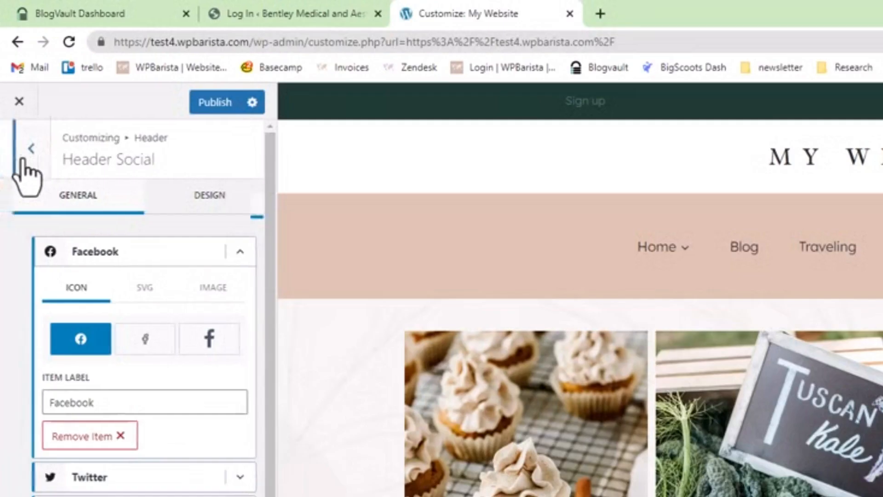
pyautogui.click(12, 56)
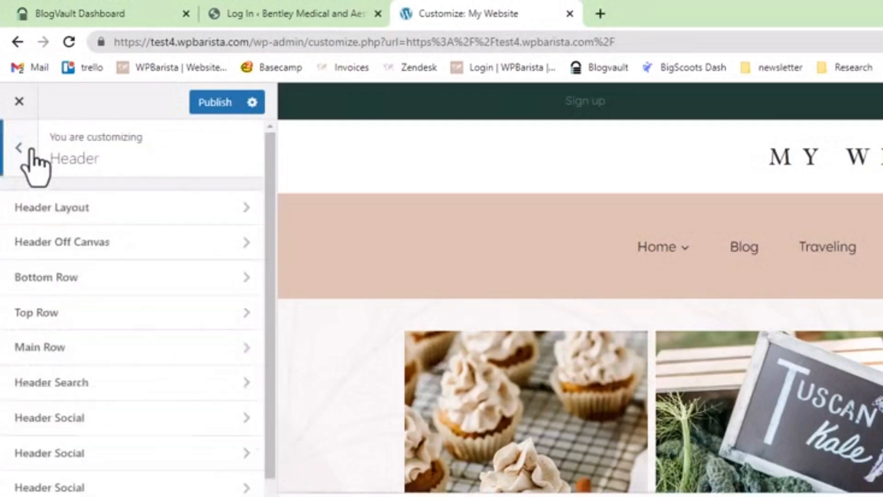
# Open the Footer settings and examine the footer in the preview together with its builder rows
pyautogui.click(16, 40)
pyautogui.click(50, 352)
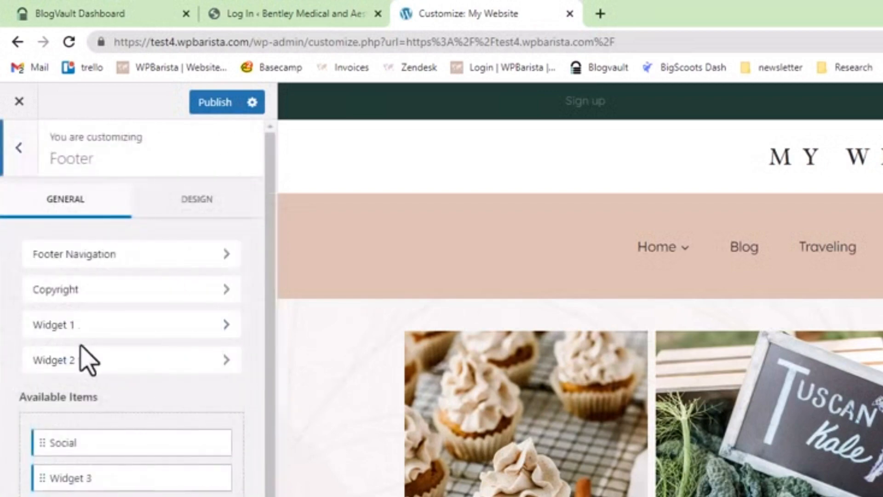
pyautogui.scroll(-15, 781, 414)
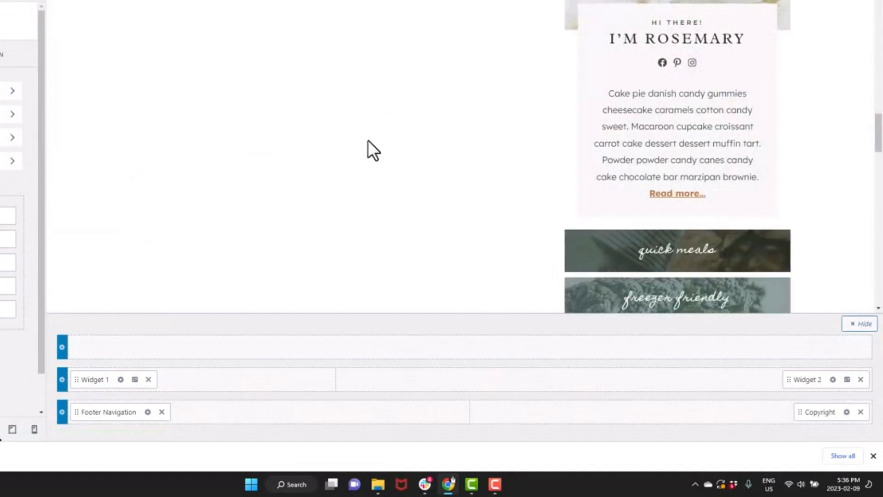
pyautogui.scroll(-10, 367, 154)
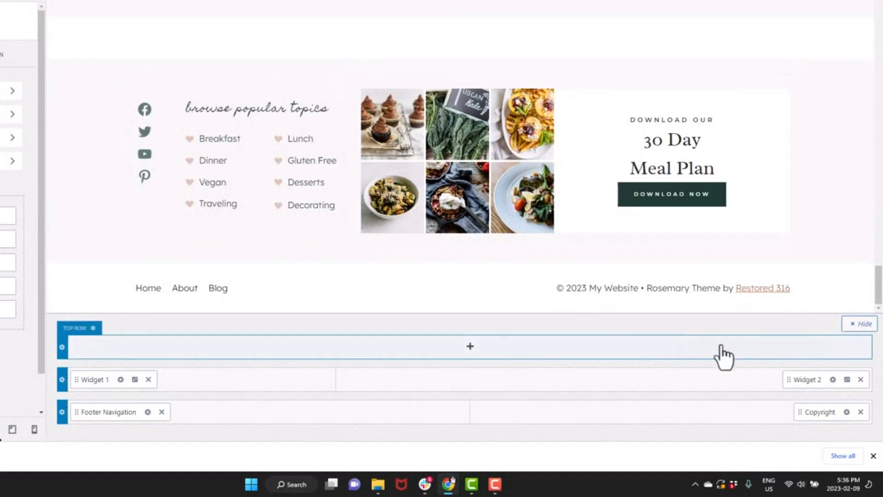
# View the settings of the footer's Widget 1, copyright and navigation elements
pyautogui.click(121, 379)
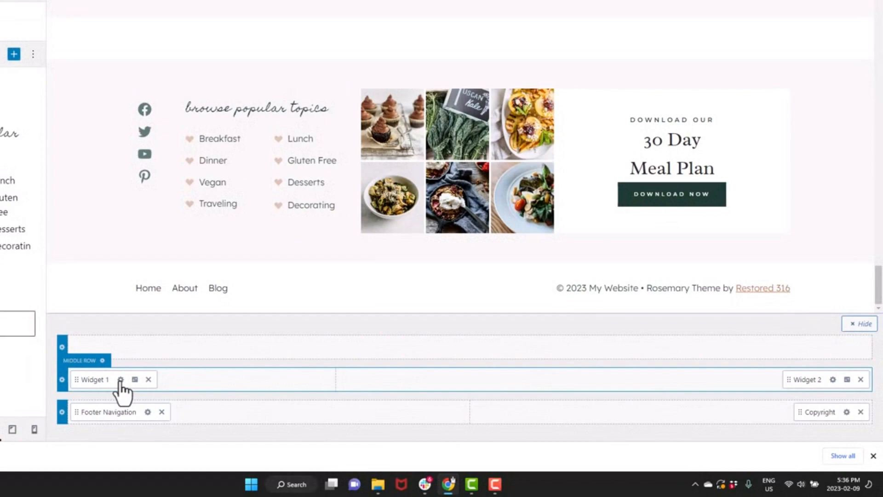
pyautogui.click(123, 410)
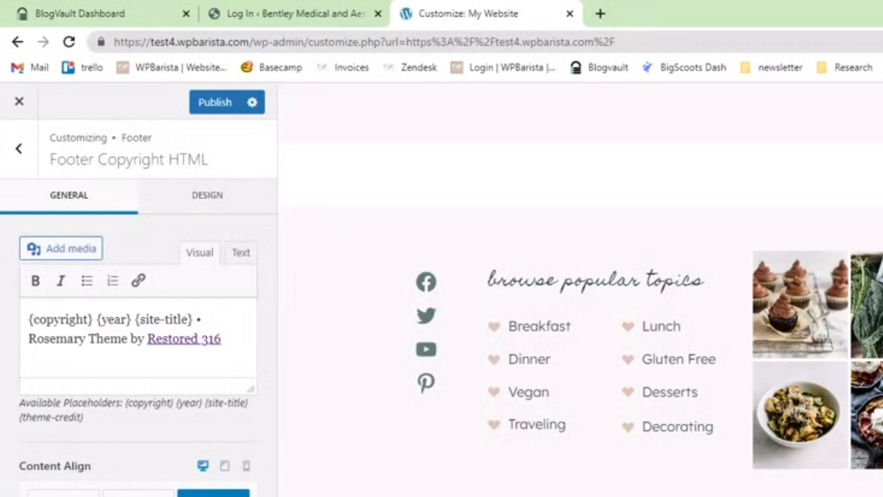
pyautogui.click(141, 411)
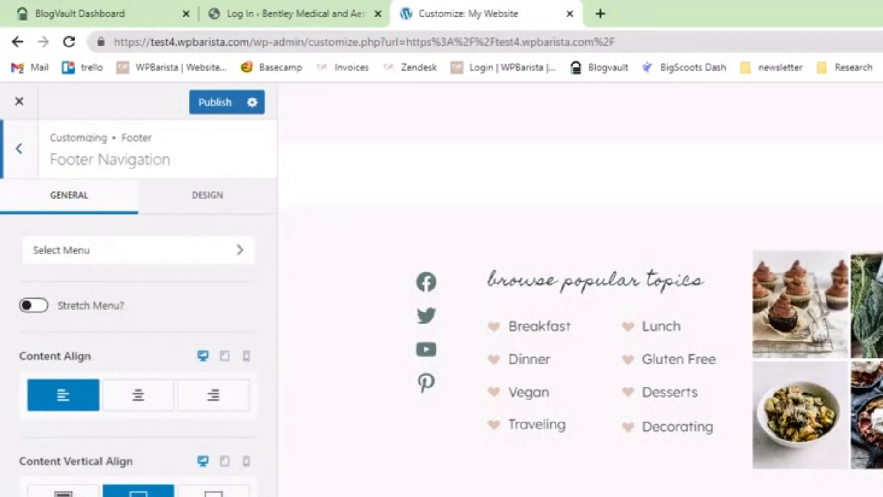
# Add Widget 3 to the footer's top row, open its widget area and return to the main customizer list
pyautogui.click(152, 263)
pyautogui.click(23, 165)
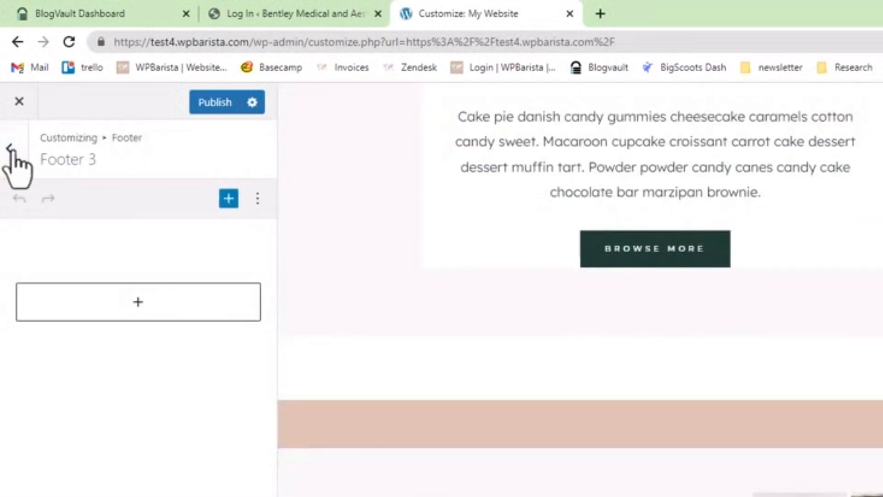
pyautogui.click(11, 149)
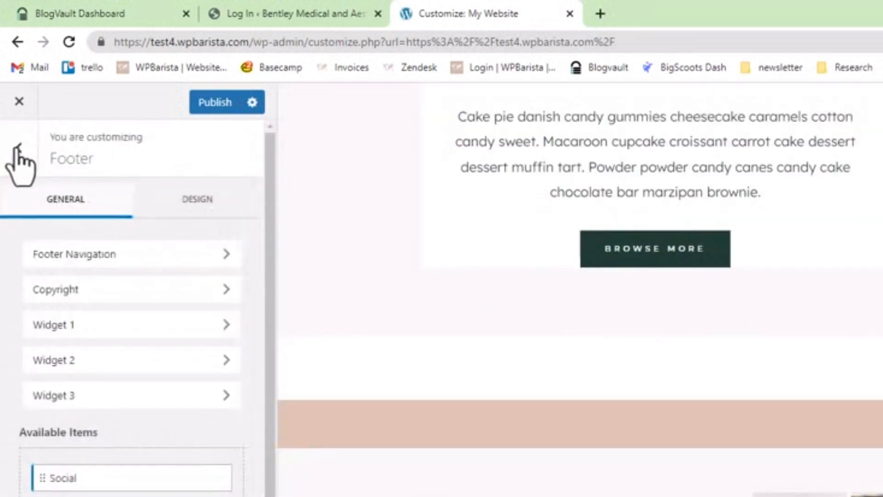
pyautogui.click(25, 152)
pyautogui.click(28, 149)
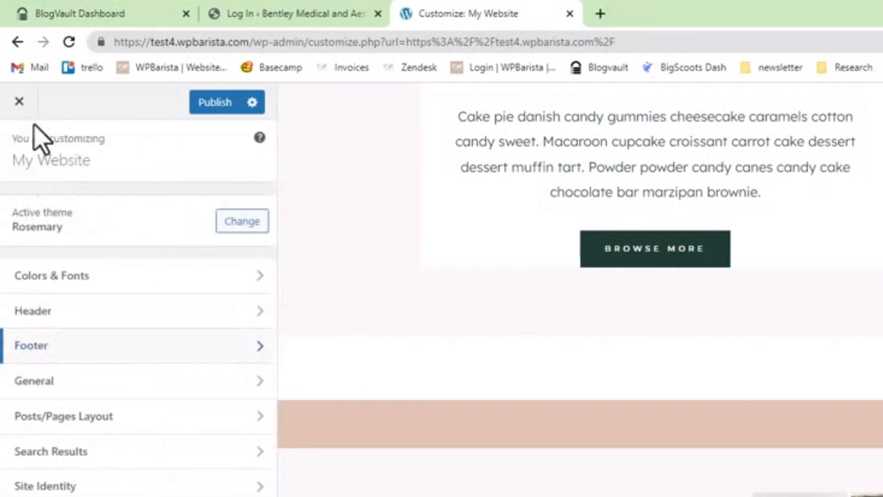
# Go to the Kadence Blocks settings page and look through the available blocks and their descriptions
pyautogui.click(858, 171)
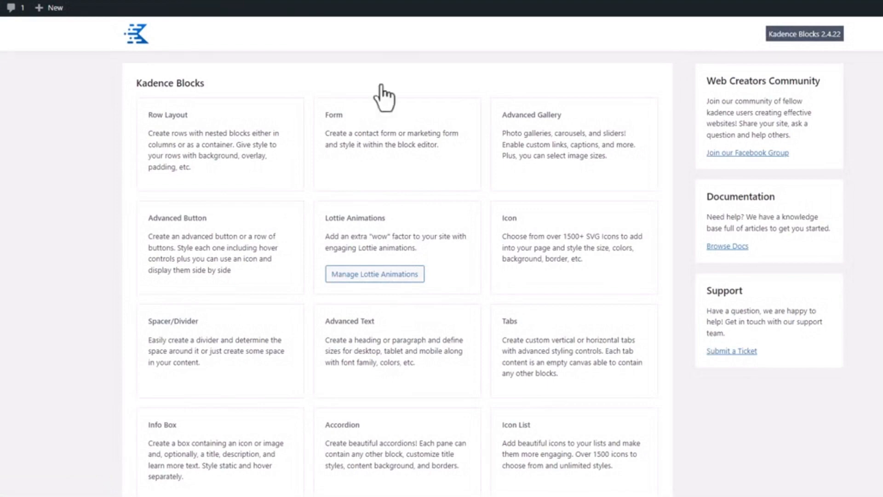
pyautogui.scroll(-10, 229, 382)
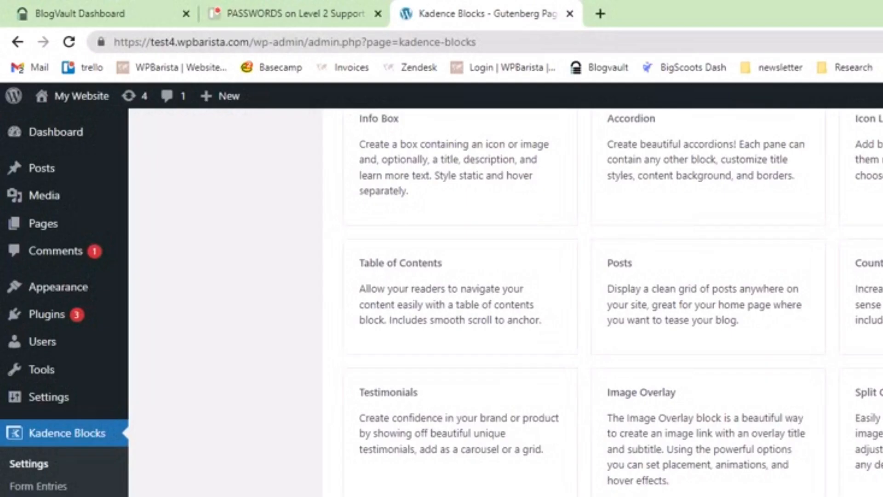
pyautogui.scroll(3, 387, 487)
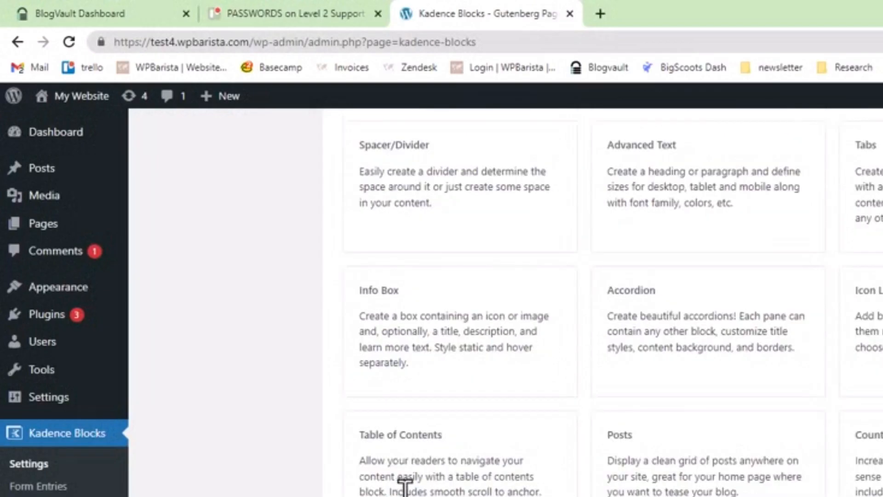
pyautogui.scroll(7, 406, 486)
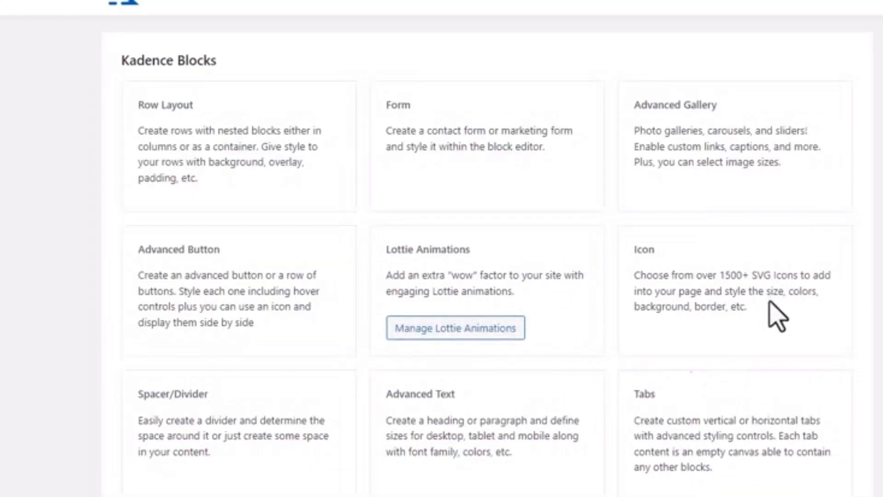
pyautogui.scroll(-14, 437, 427)
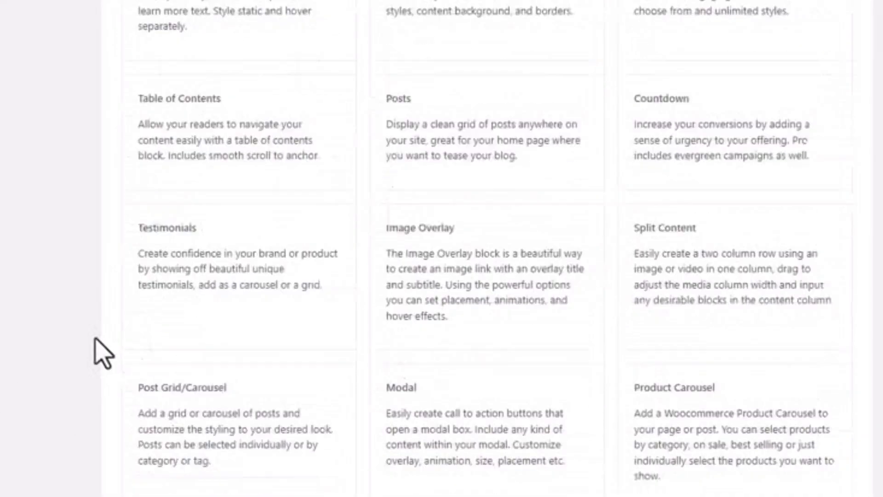
pyautogui.scroll(15, 211, 276)
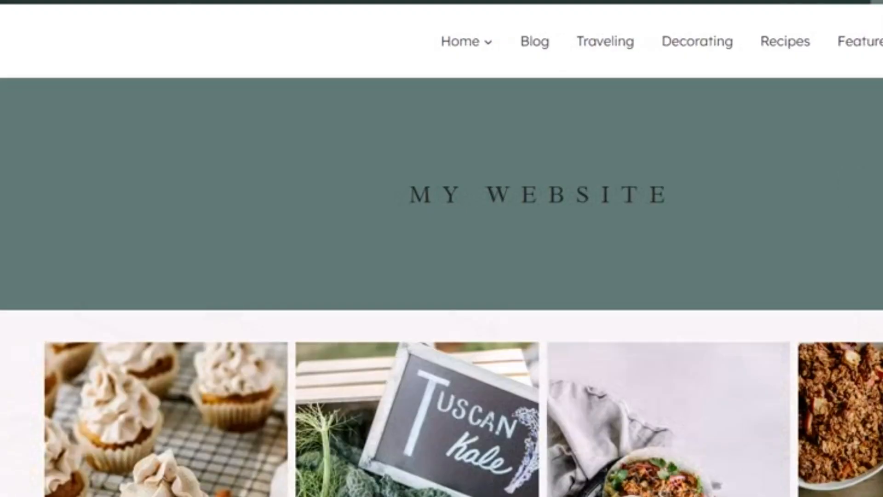
# Examine the sections of the site's live home page from the header down to the footer
pyautogui.scroll(-6, 621, 256)
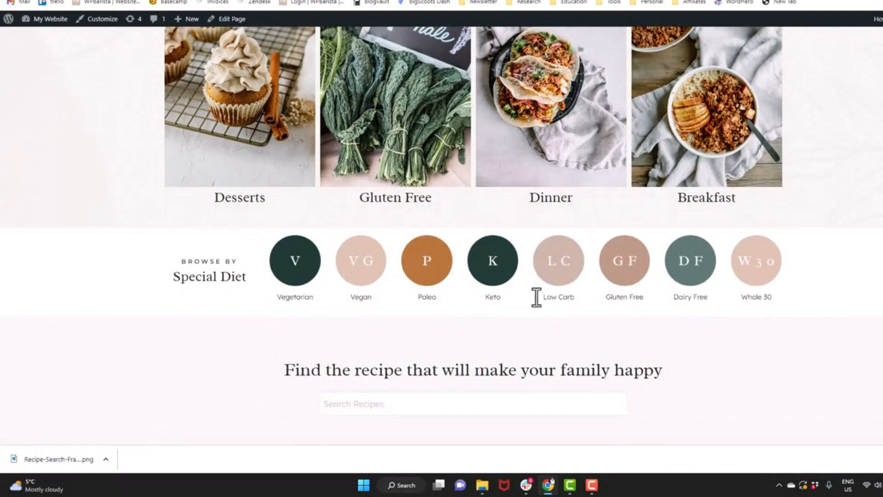
pyautogui.scroll(-1, 536, 296)
pyautogui.scroll(-10, 422, 314)
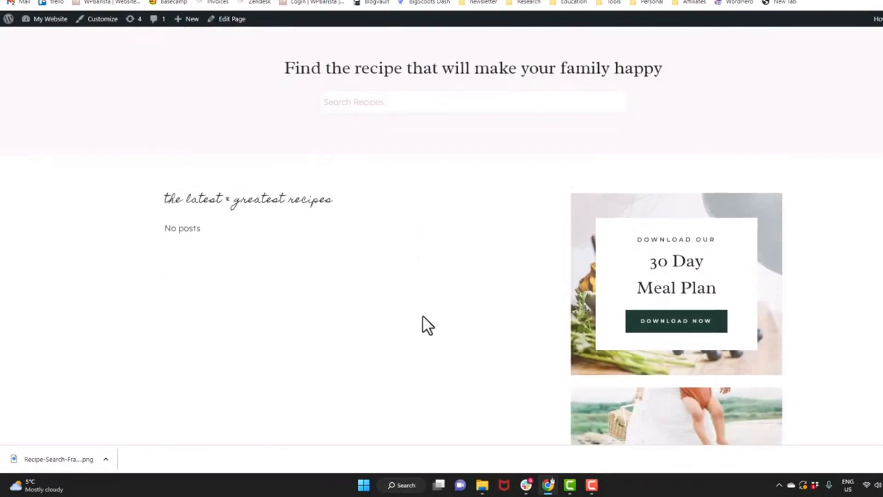
pyautogui.scroll(-10, 400, 311)
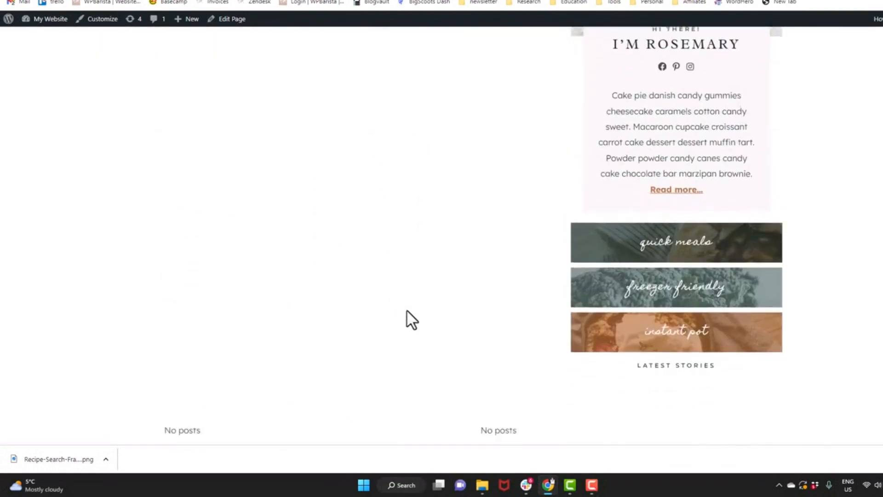
pyautogui.scroll(-10, 407, 311)
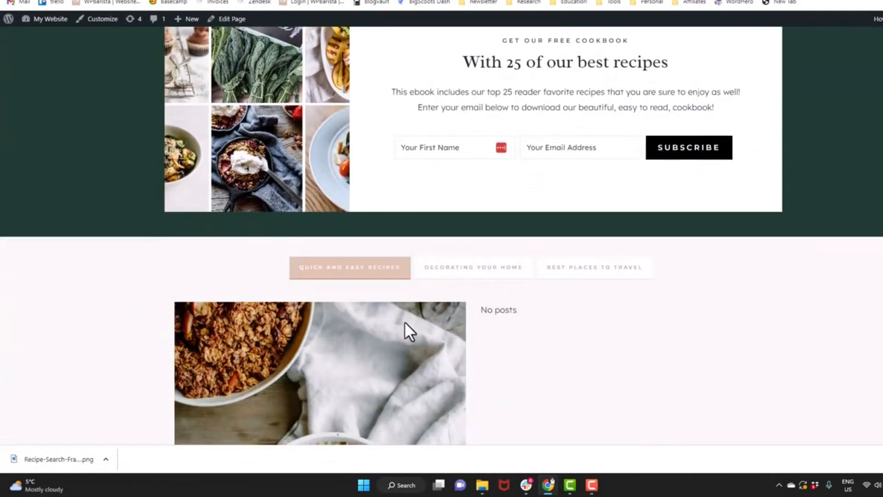
pyautogui.scroll(-5, 404, 331)
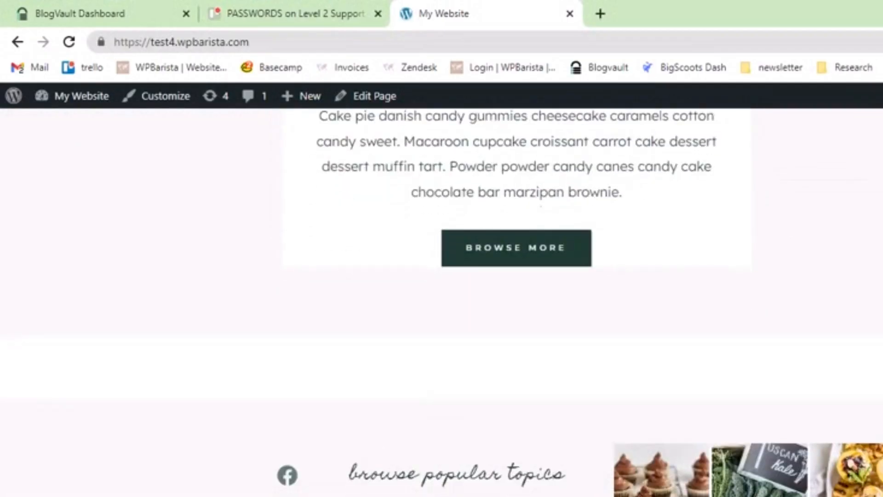
pyautogui.scroll(10, 441, 299)
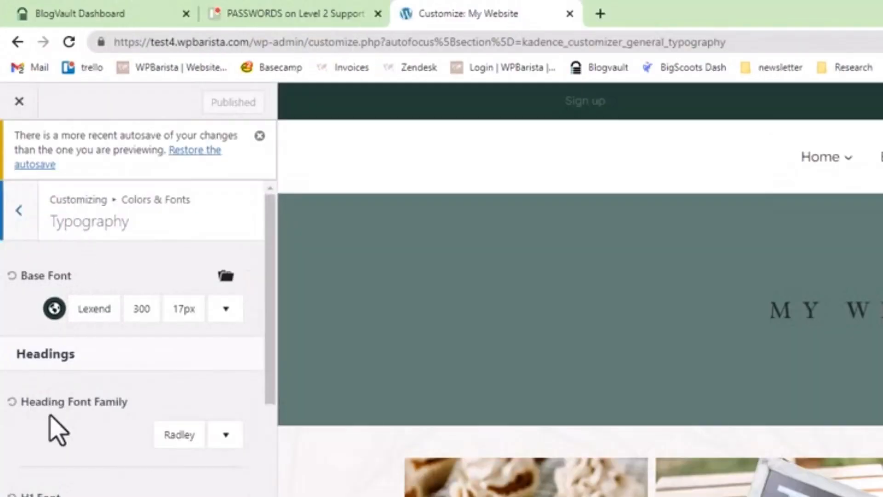
# Look through the Typography settings from the base font and heading font family down through the individual heading fonts
pyautogui.scroll(-3, 58, 437)
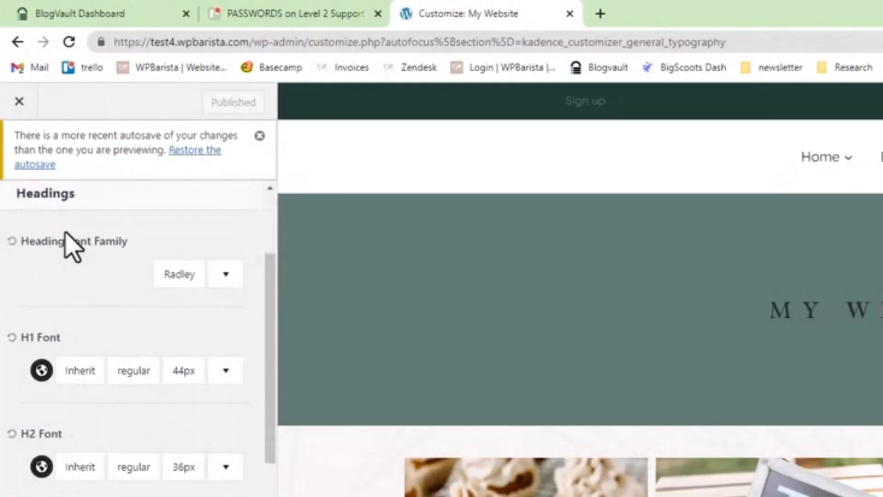
pyautogui.scroll(-5, 134, 384)
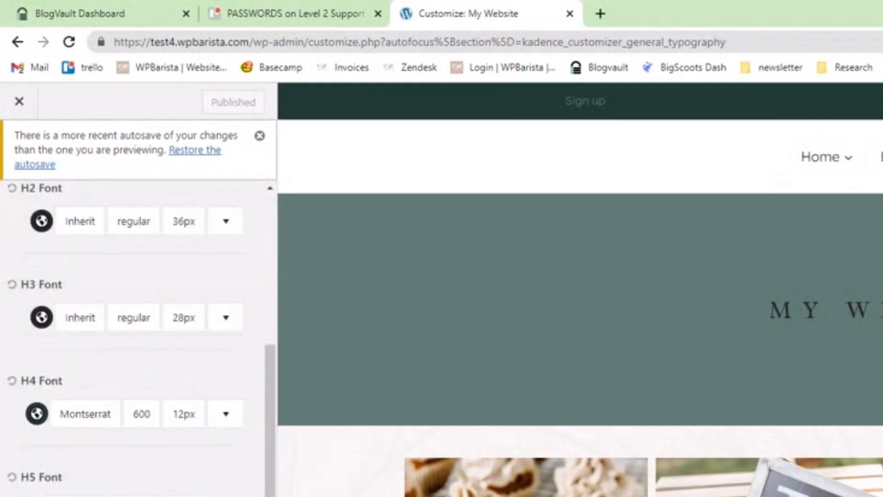
pyautogui.scroll(-8, 137, 339)
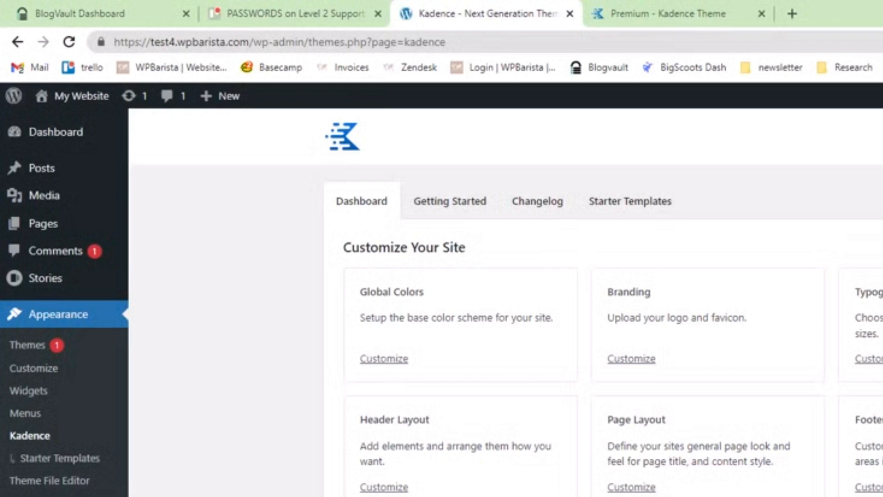
# Open the customization of Header Addons from the Kadence Pro Addons and look through the available header items and builder rows
pyautogui.scroll(-7, 506, 301)
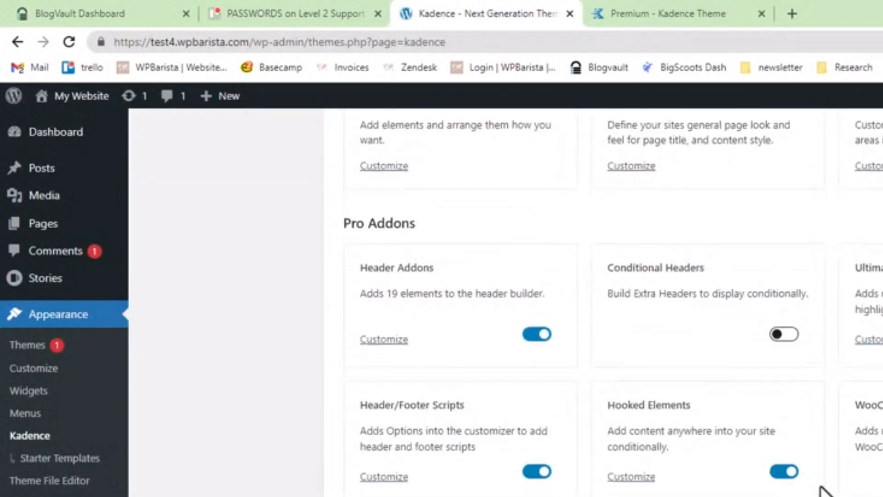
pyautogui.click(394, 340)
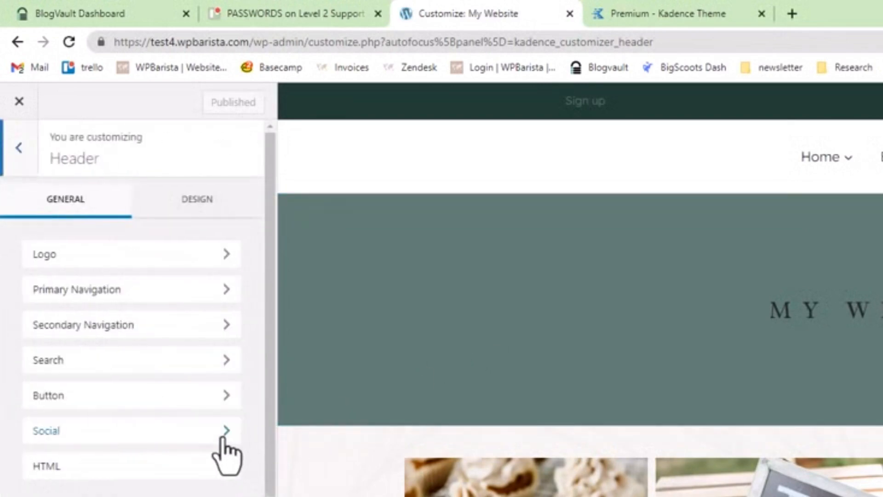
pyautogui.scroll(-4, 223, 444)
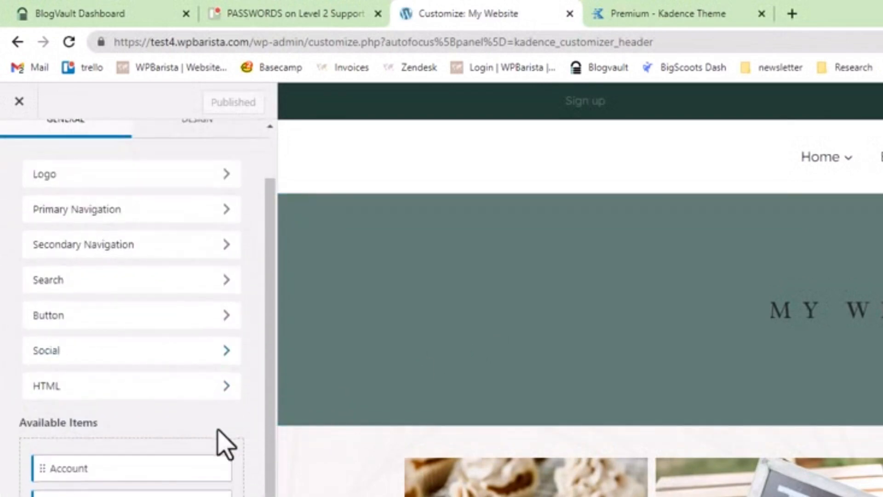
pyautogui.scroll(4, 217, 423)
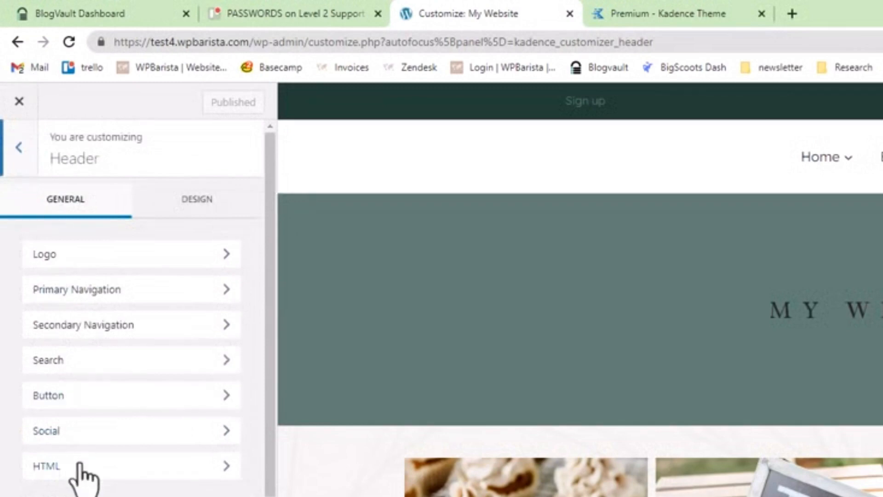
pyautogui.scroll(-4, 79, 473)
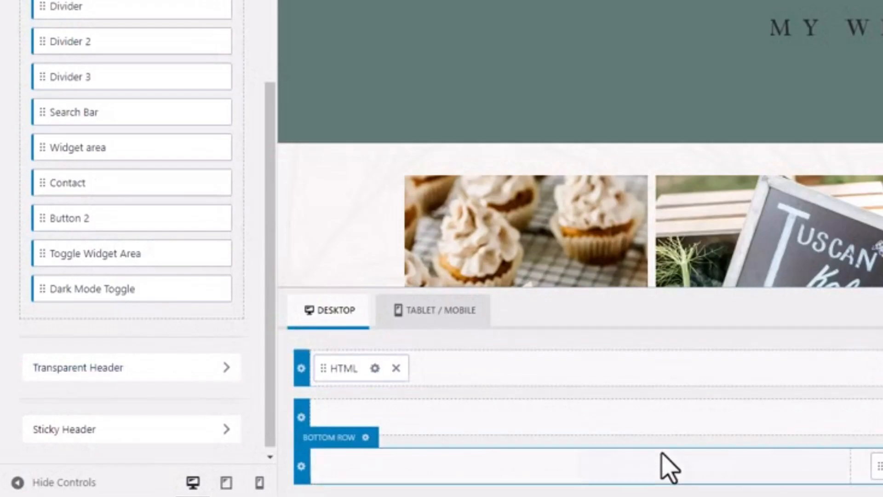
pyautogui.moveTo(143, 273); pyautogui.dragTo(563, 367)
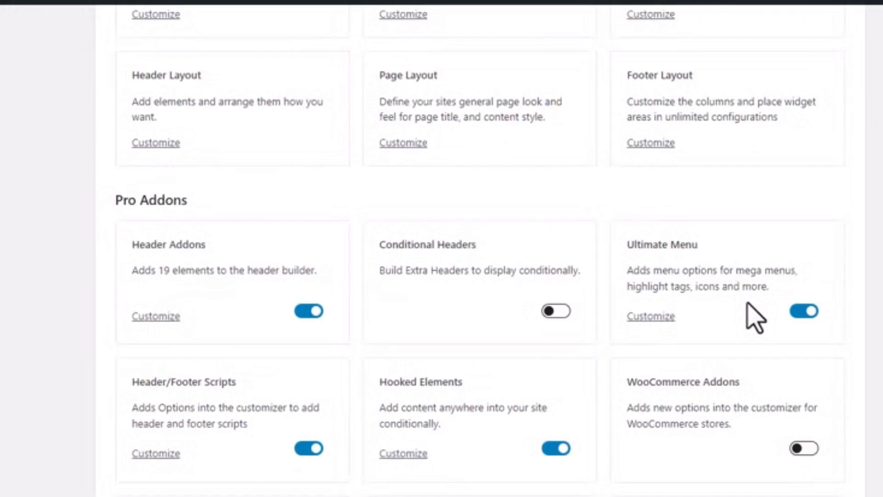
# Look through the remaining Pro Addons on the Kadence page and view the home page preview in the main customizer
pyautogui.scroll(-2, 743, 341)
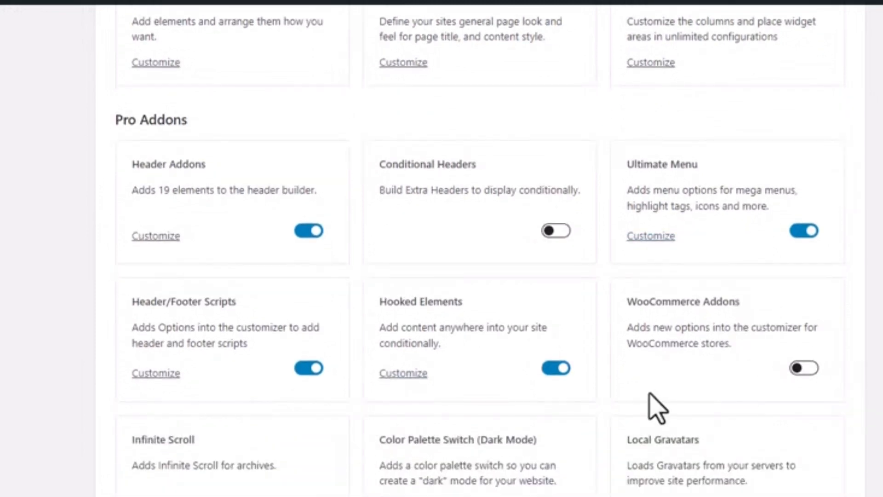
pyautogui.scroll(-2, 644, 400)
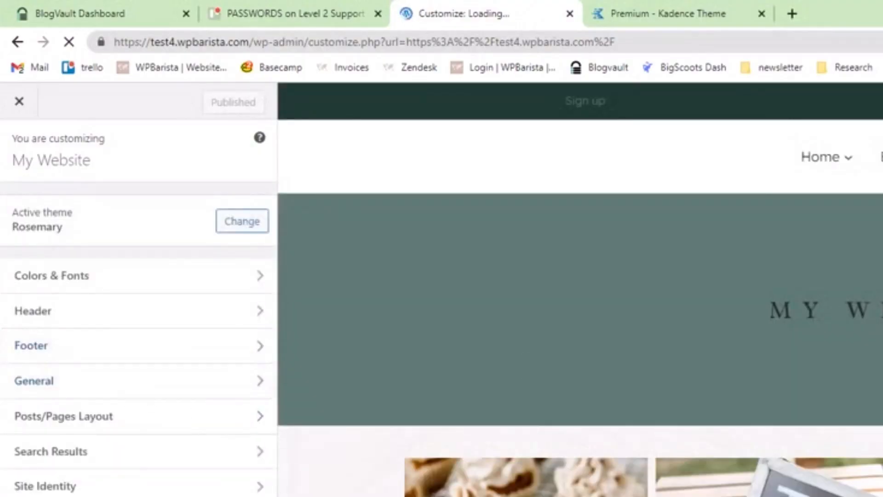
pyautogui.scroll(-7, 580, 299)
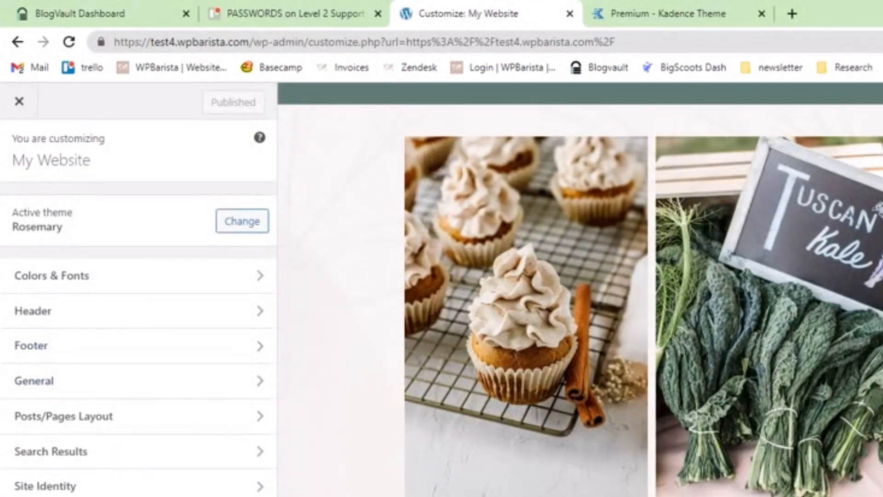